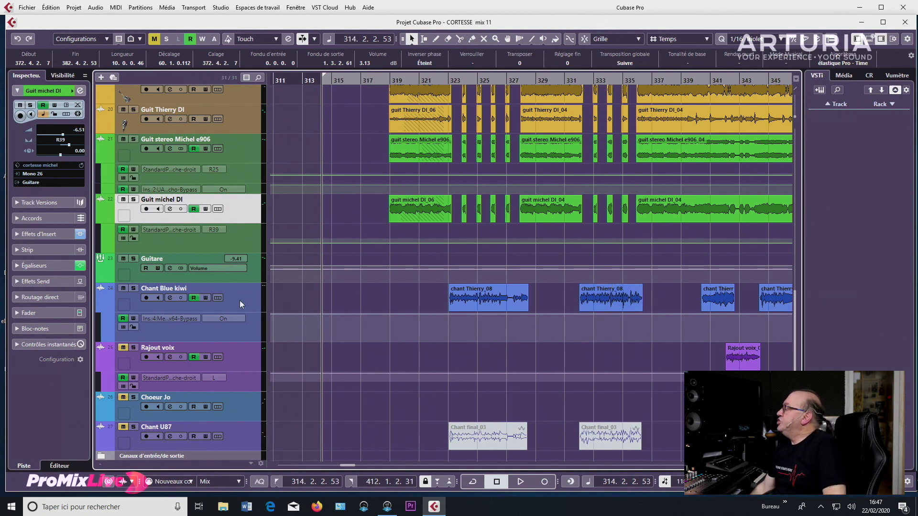
Step: Unmute the Chant U87 track and apply the Mute tool to its Chant final_03 clips at bars 323 and 332
left_click(122, 427)
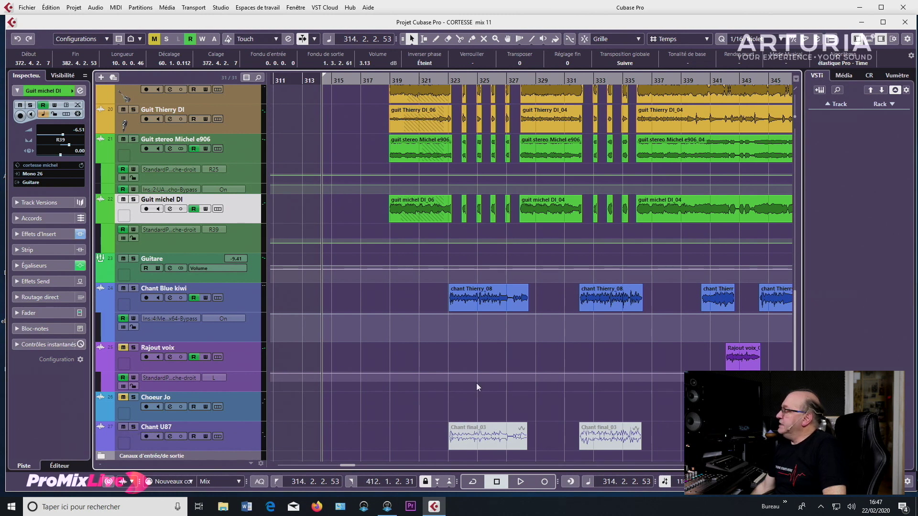
right_click(482, 394)
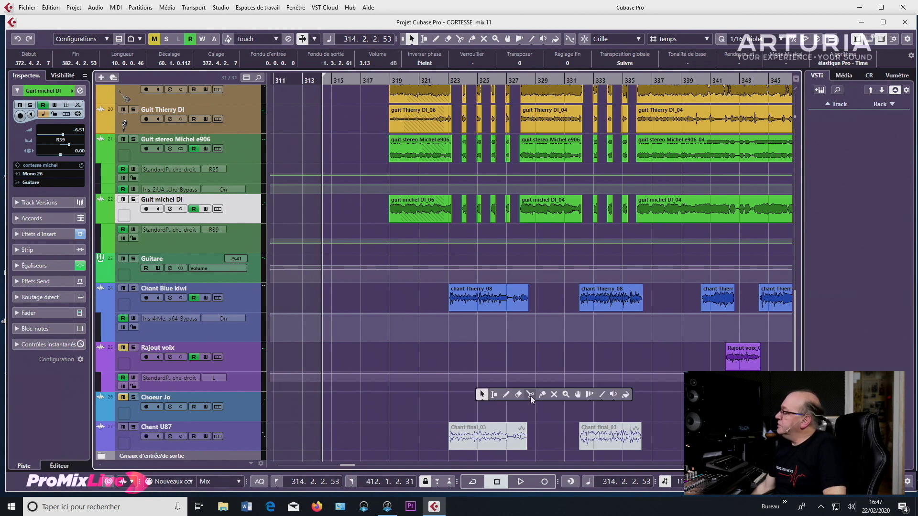
left_click(554, 394)
left_click(502, 433)
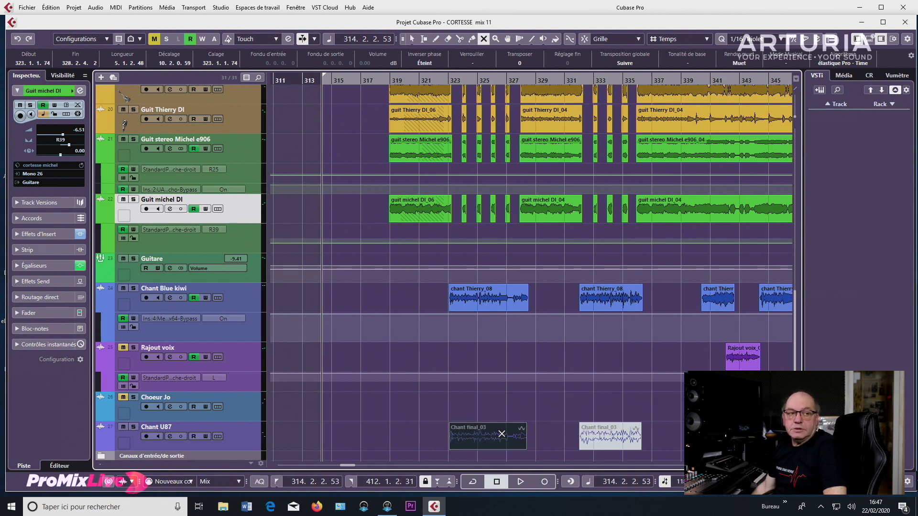
left_click(595, 438)
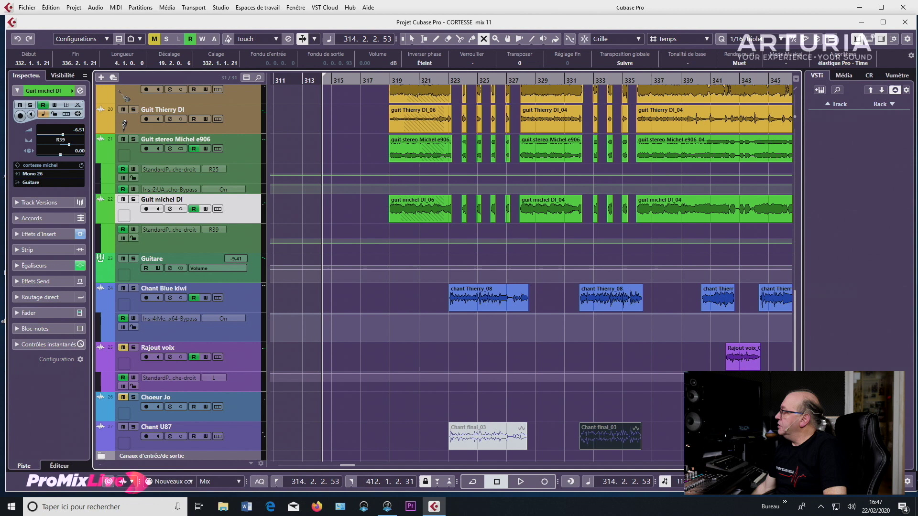
key("1")
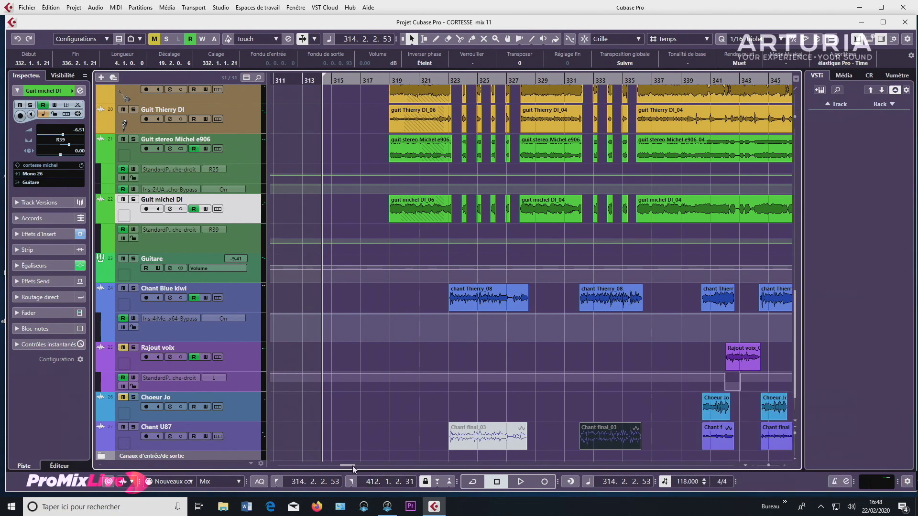
Step: Select the Chant Blue kiwi clip at bar 365 and open the audio alignment panel
left_click_drag(352, 465, 363, 471)
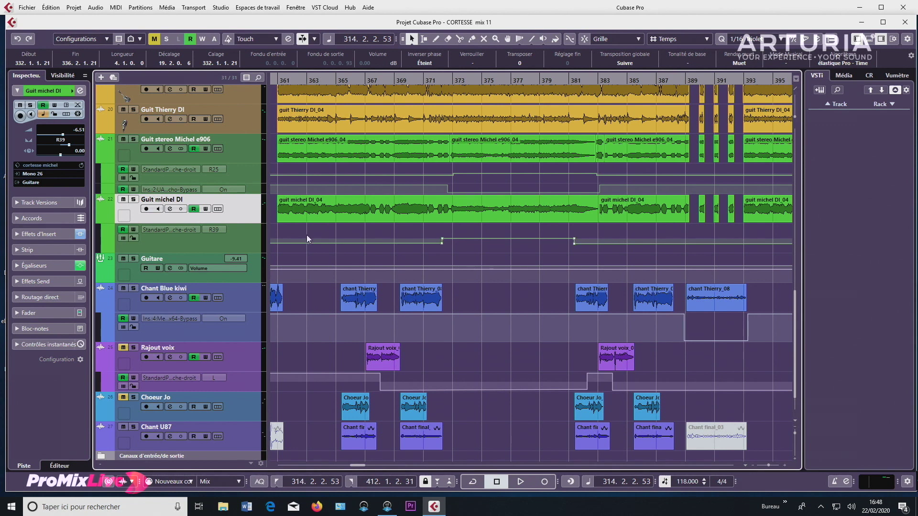
left_click(96, 8)
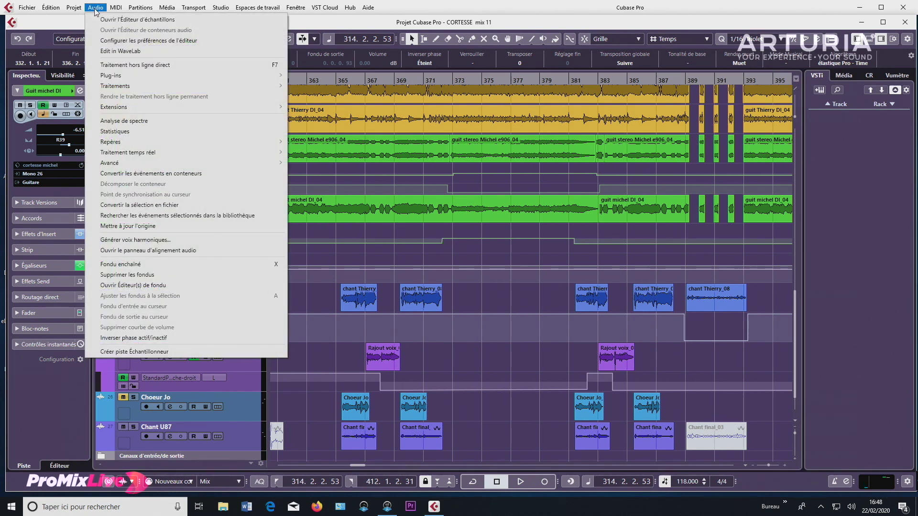
left_click(461, 285)
key("Right")
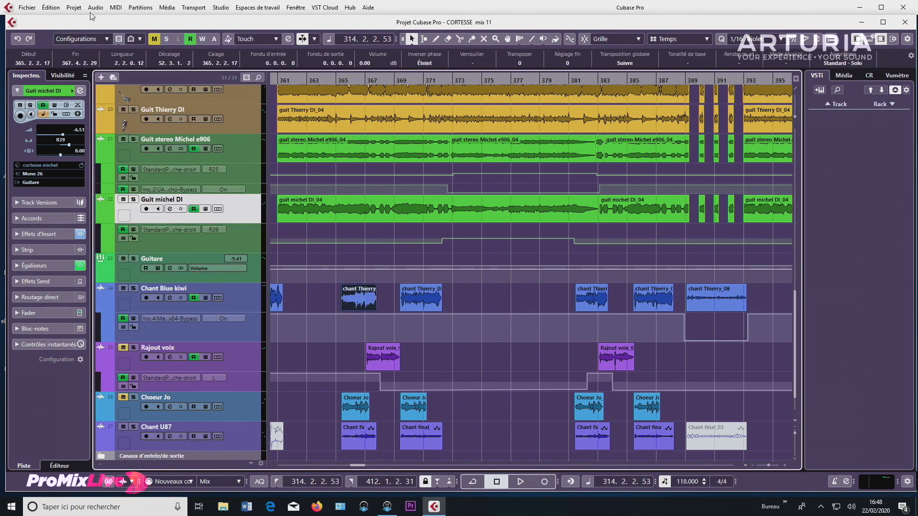
left_click(97, 8)
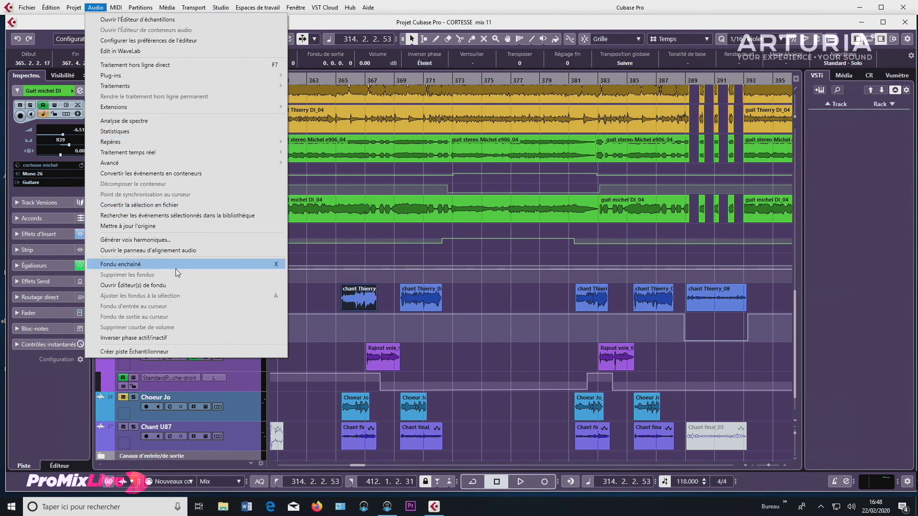
left_click(179, 251)
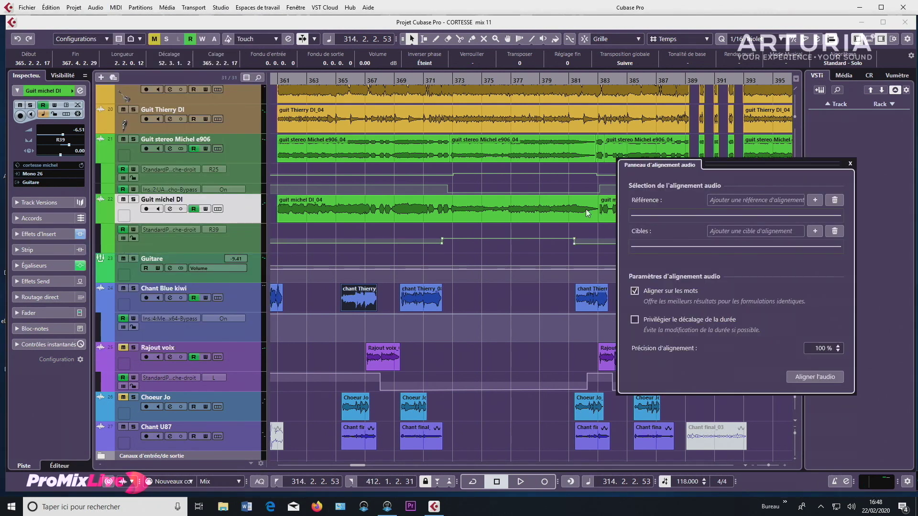
Step: Try to add the selected clip as the alignment reference, cancel its conversion to a file, and select the Chant U87 clip at bar 365
left_click(815, 200)
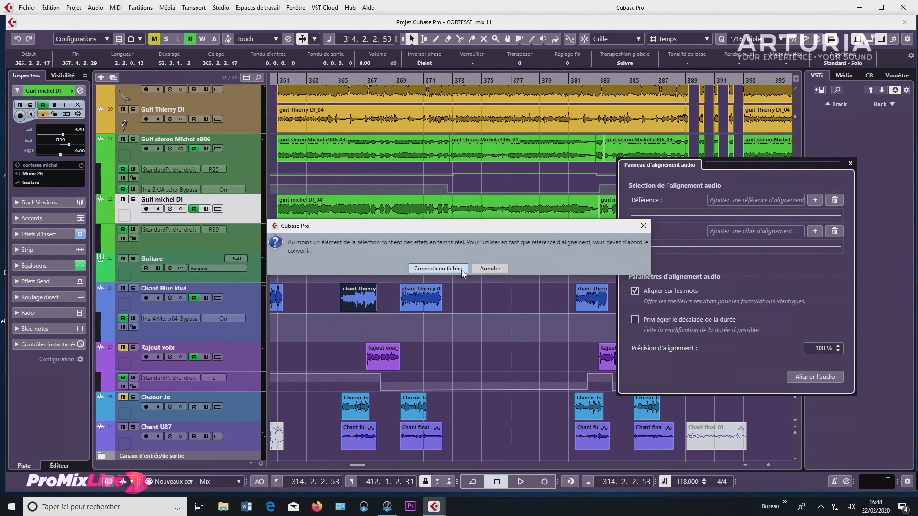
left_click(491, 269)
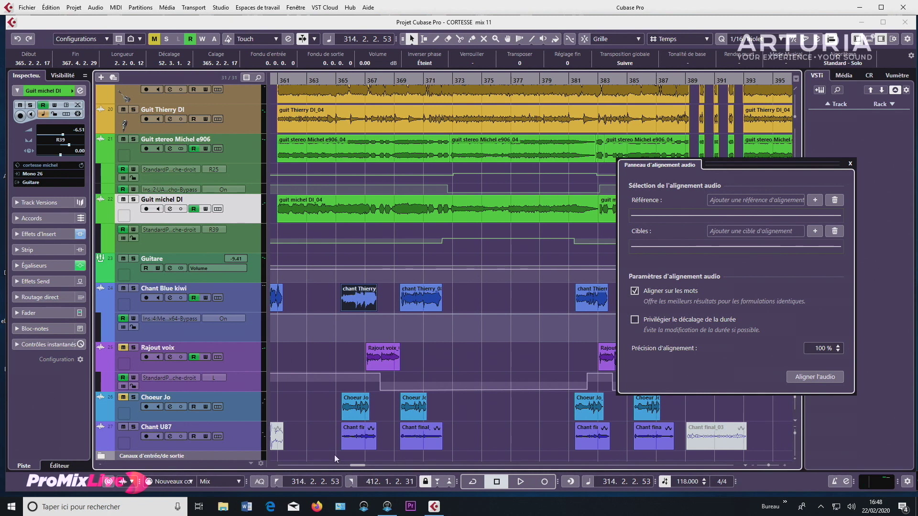
left_click(351, 433)
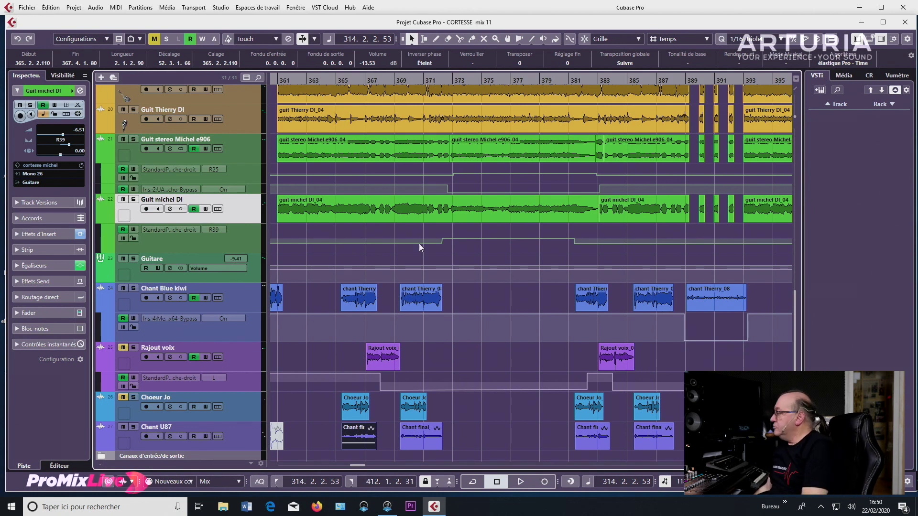
Step: Open the Chant Blue kiwi clip at bar 323 in the sample editor for VariAudio pitch editing
key("space")
left_click(502, 300)
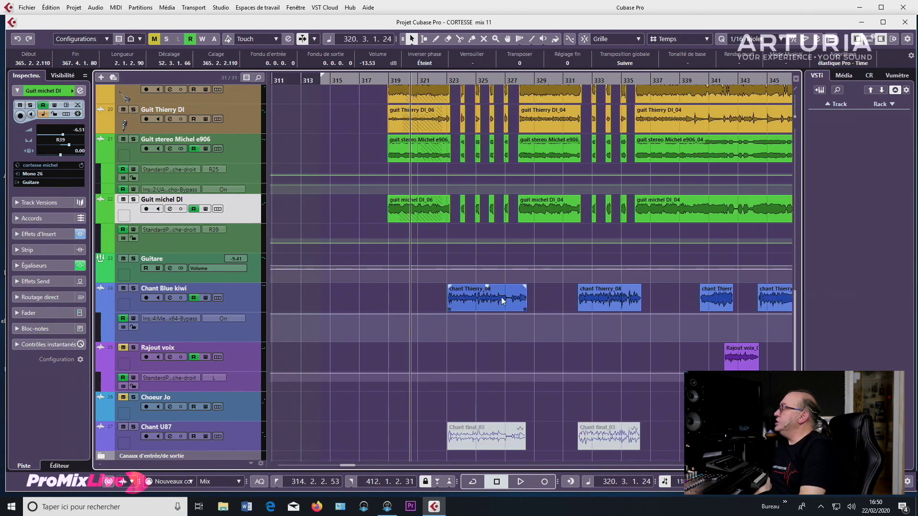
double_click(501, 300)
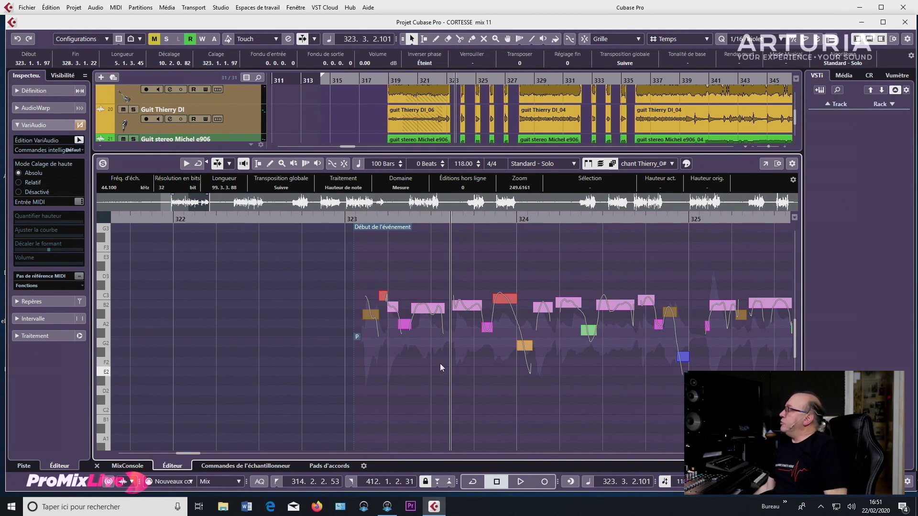
Step: Split the long B2 pitch segment in bar 323 near its end, and undo the split
left_click(426, 311)
left_click(431, 313)
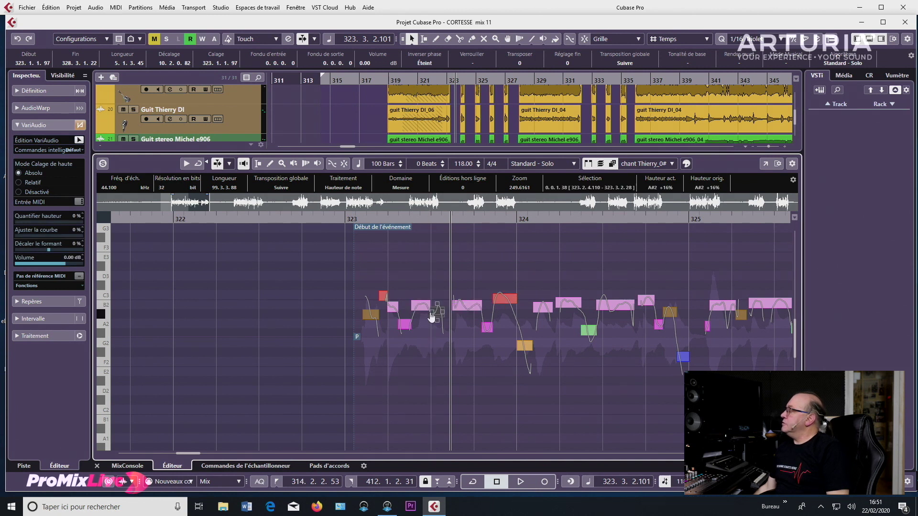
left_click(47, 9)
left_click(57, 18)
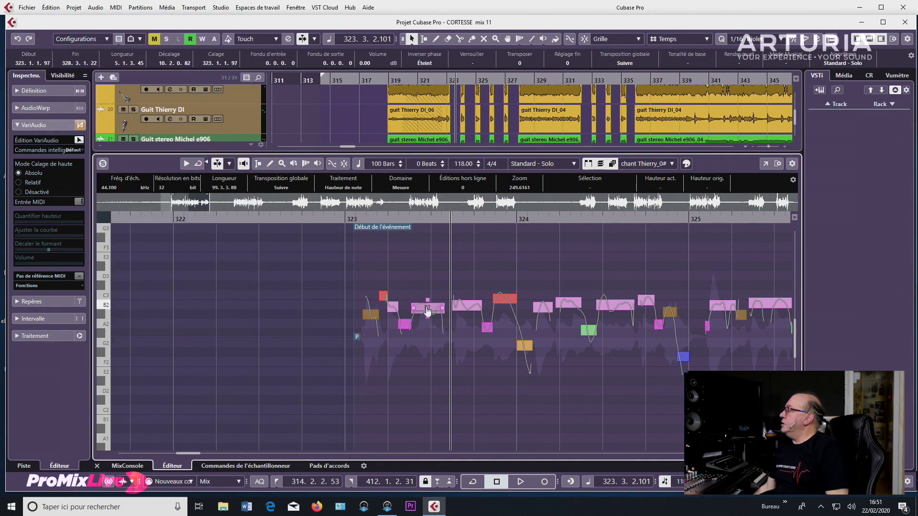
Step: Shift the long segment in bar 323 down to A#2 and back up to B2 -15%
left_click(428, 312)
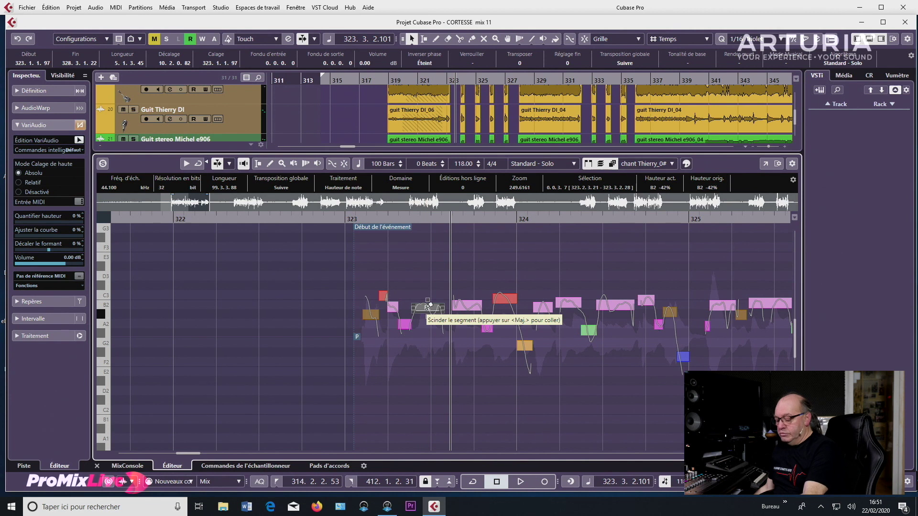
left_click(428, 313)
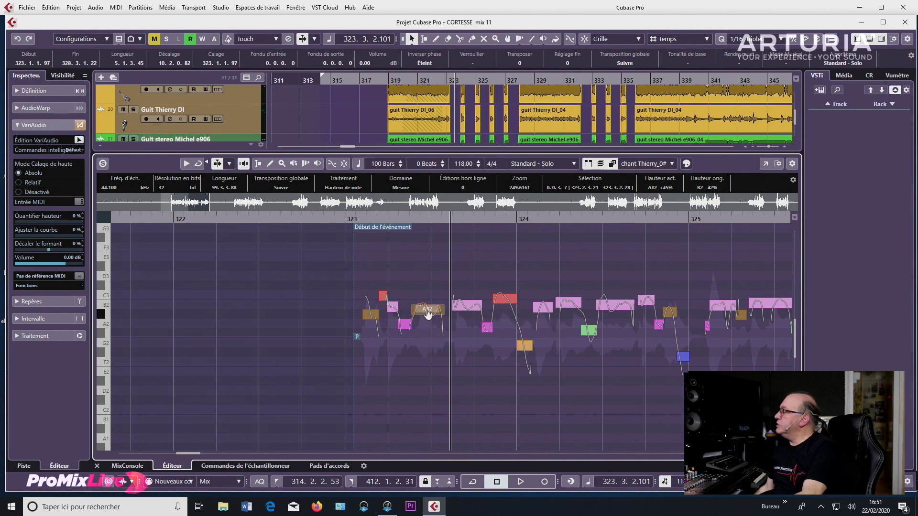
left_click_drag(428, 317, 428, 312)
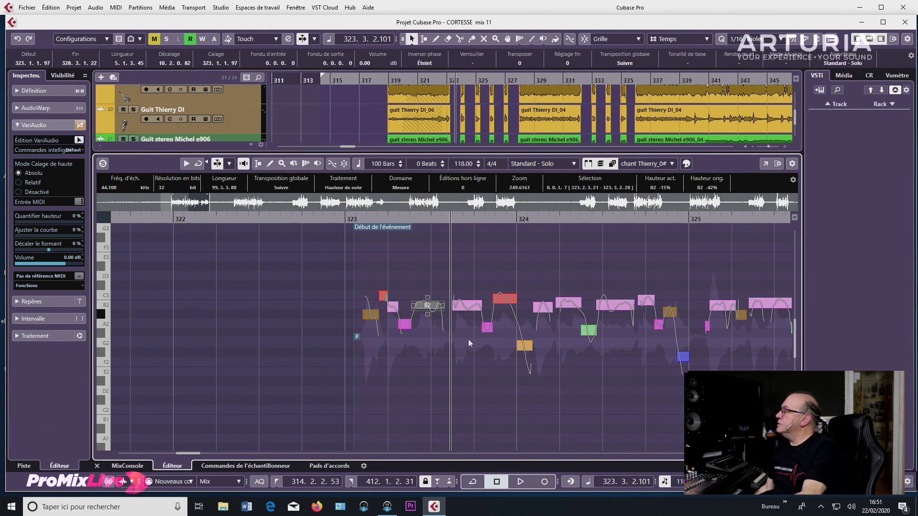
left_click(291, 326)
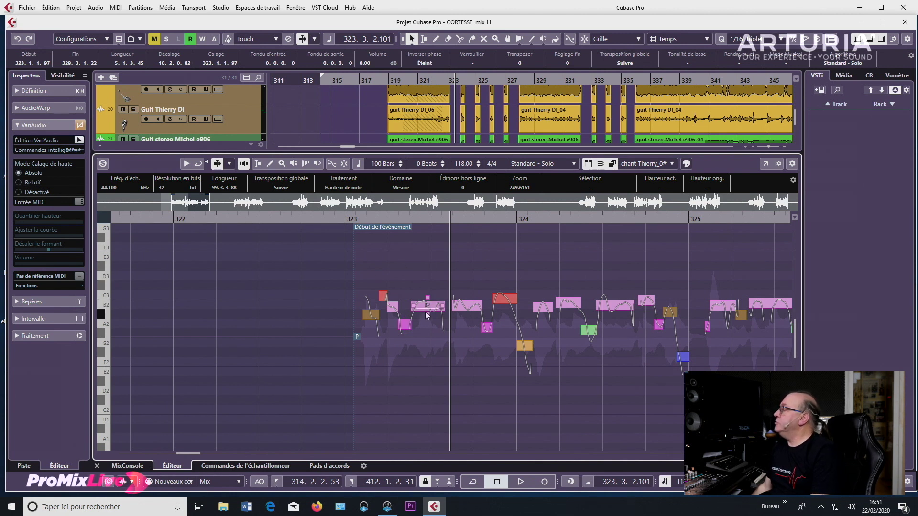
Step: Split the long B2 segment in bar 323 and raise its end piece to B2 +10%
left_click(426, 307)
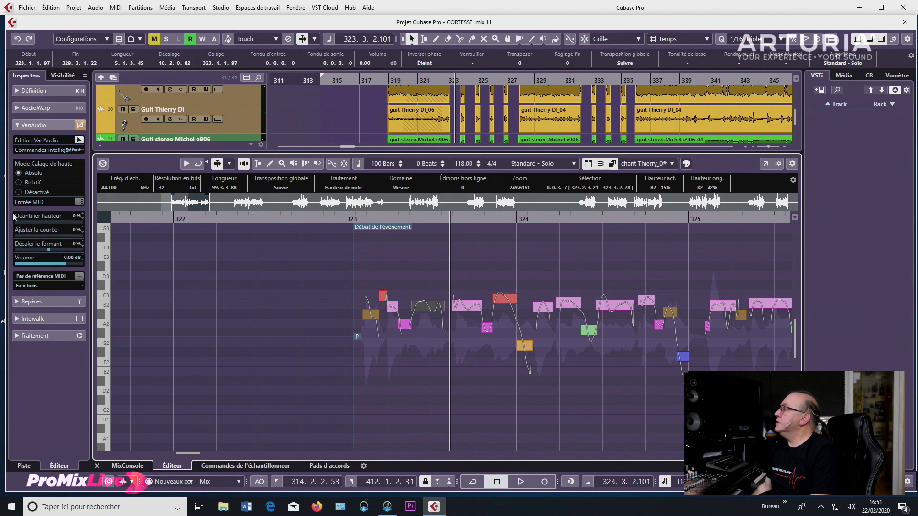
left_click(431, 312)
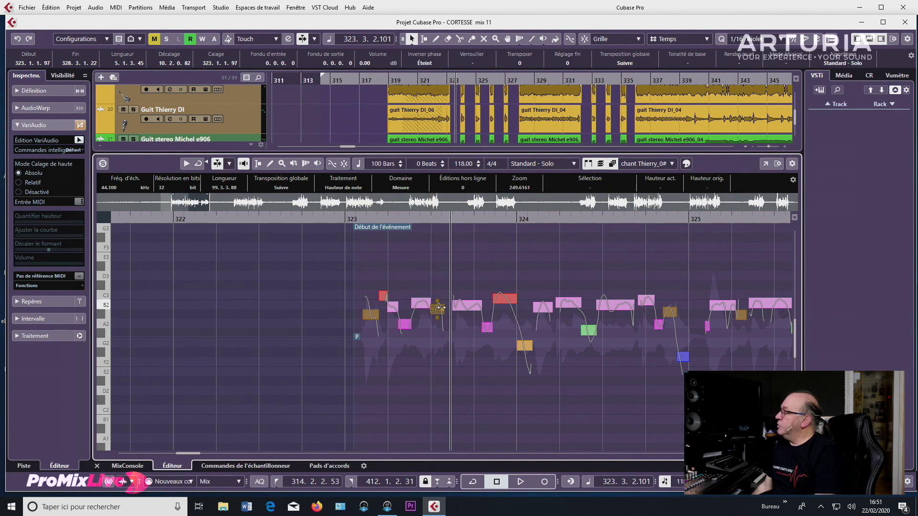
left_click_drag(439, 312, 439, 306)
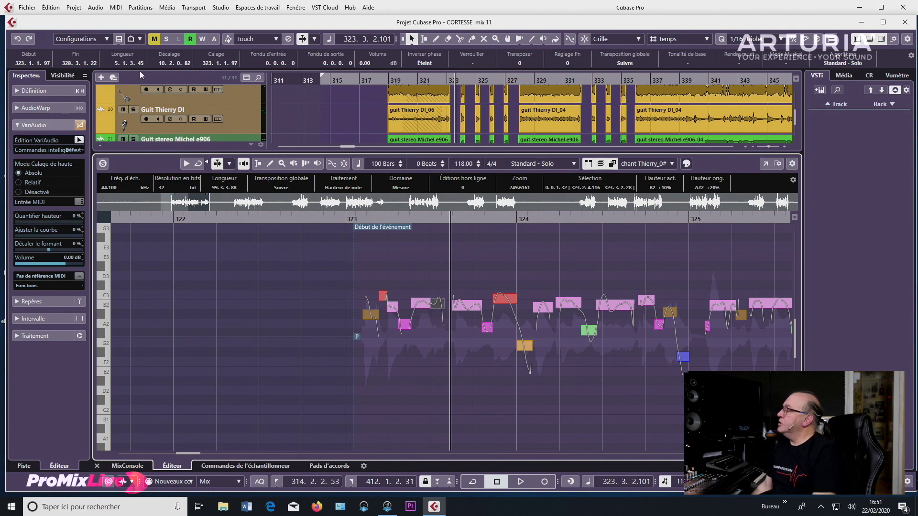
Step: Glue the two B2 pieces together, set Ajuster la courbe to 24% for the joined segment, and play the passage
left_click(427, 314, "alt")
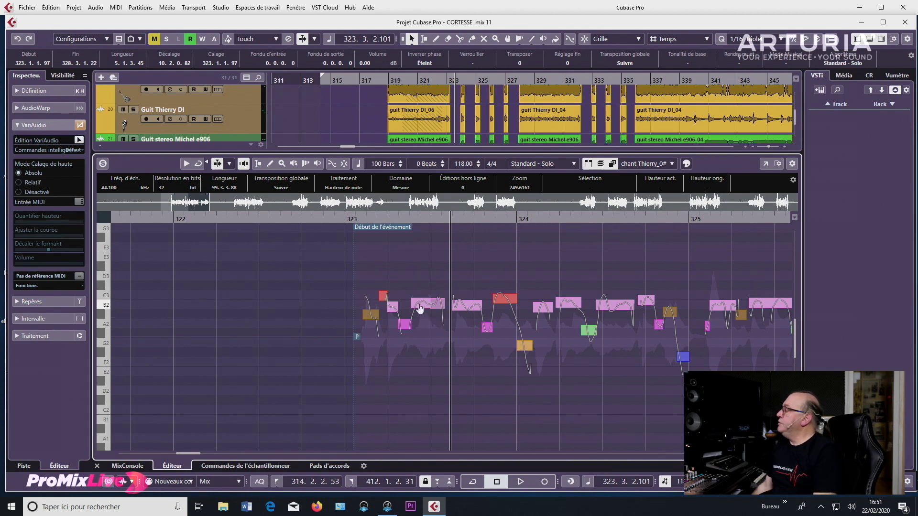
left_click(425, 307)
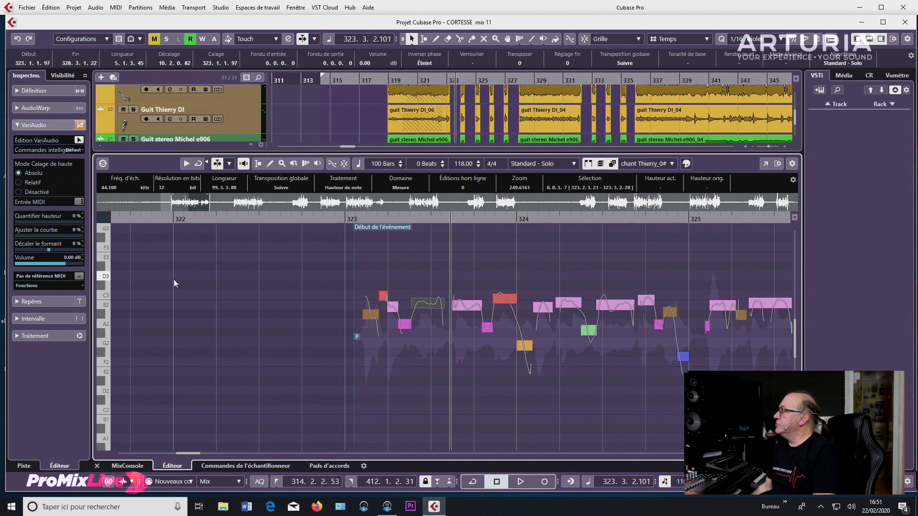
mouse_move(19, 238)
left_mouse_down()
mouse_move(56, 245)
mouse_move(31, 242)
left_mouse_up()
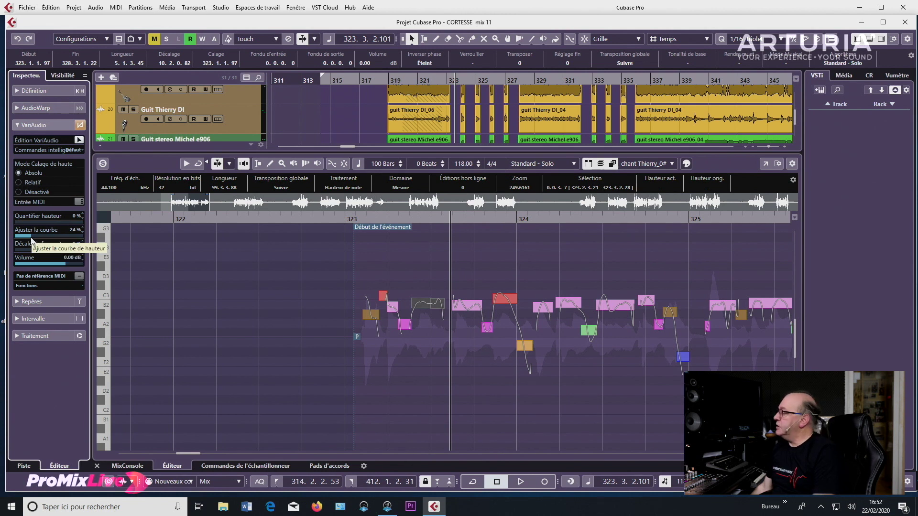
key("KP_Subtract")
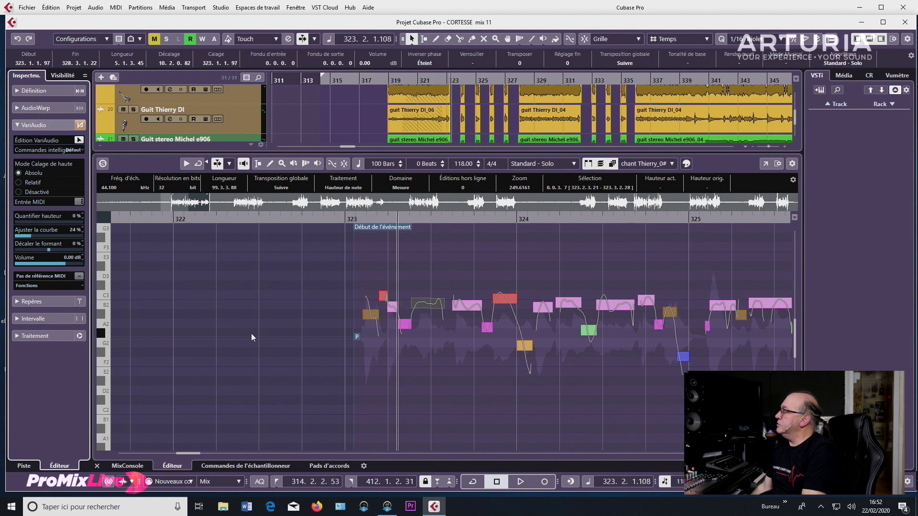
key("space")
key("space")
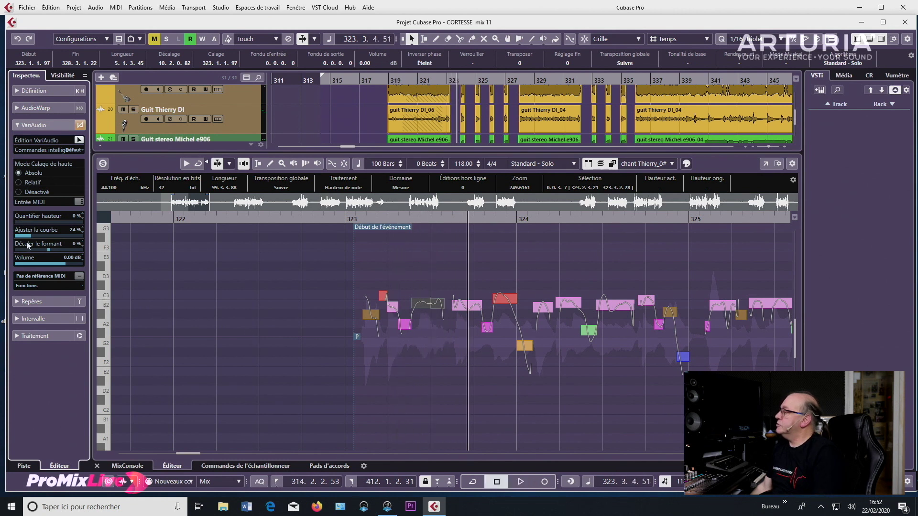
Step: Audition the joined B2 segment with Ajuster la courbe at 80%, and settle on 53%
left_click_drag(32, 236, 70, 258)
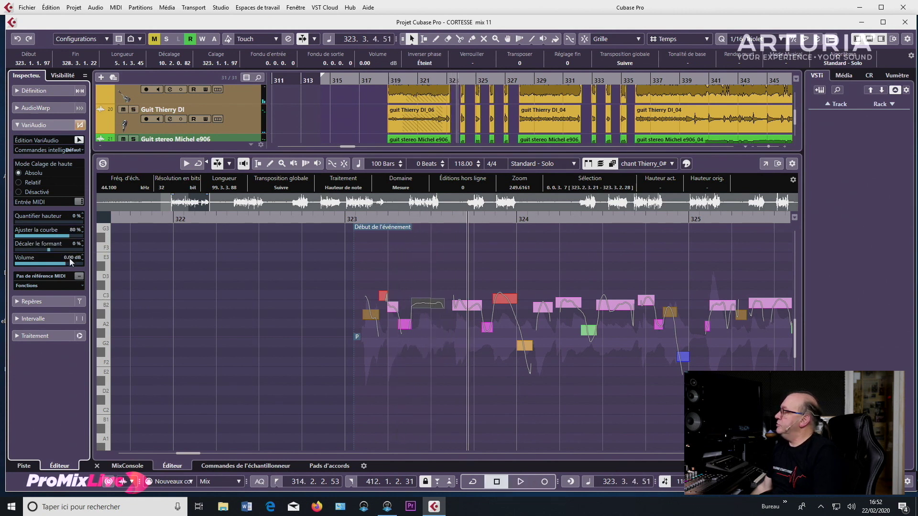
key("space")
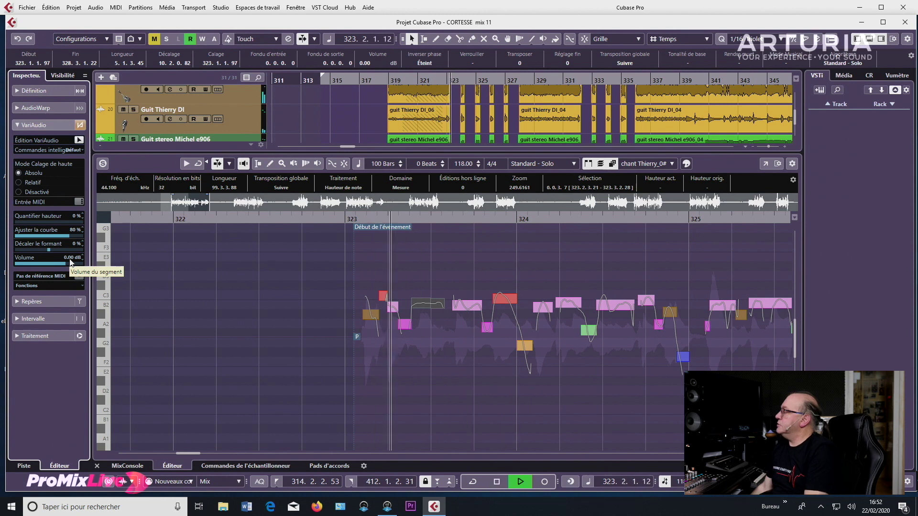
key("space")
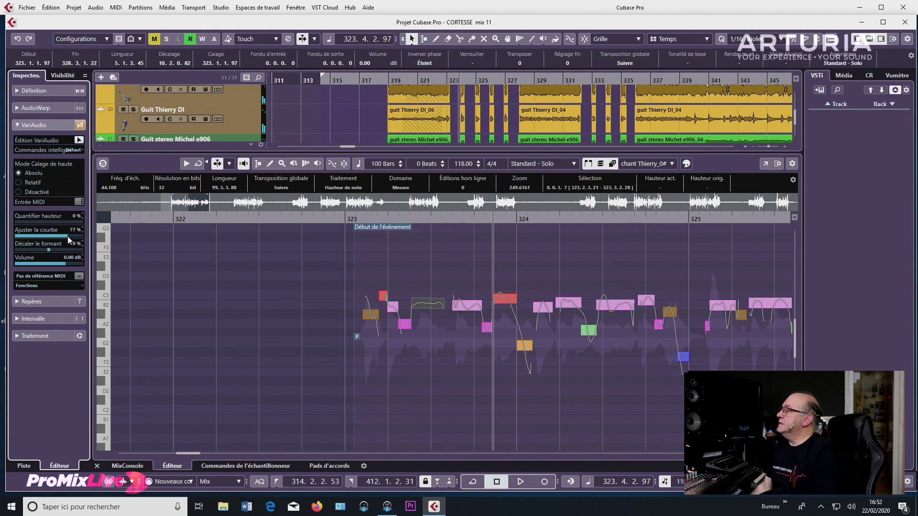
left_click_drag(55, 232, 50, 232)
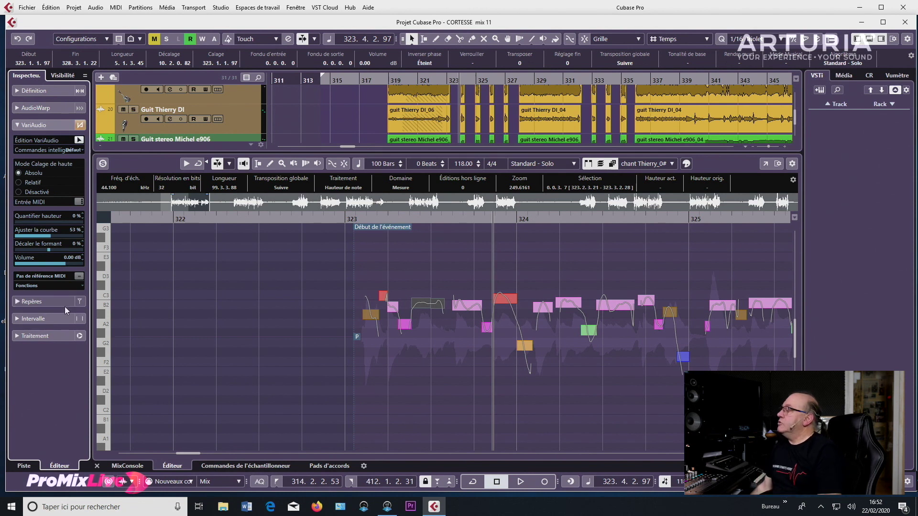
mouse_move(462, 319)
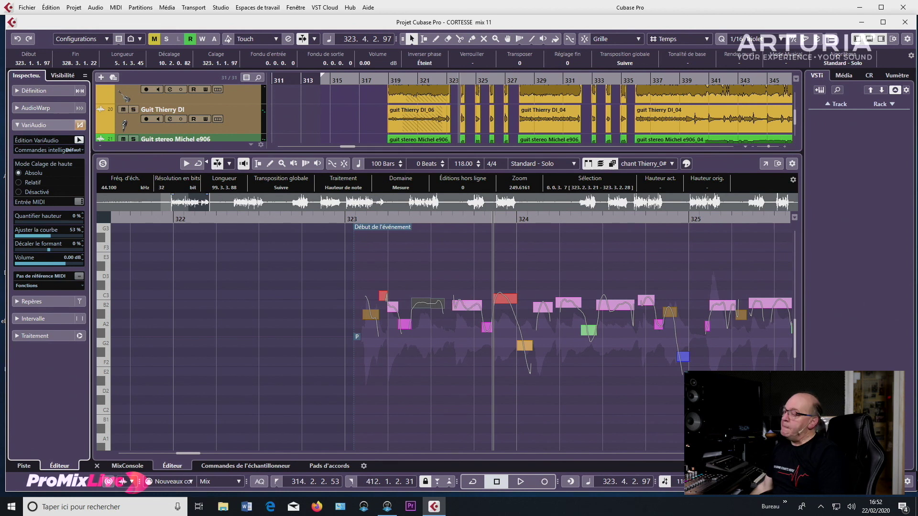